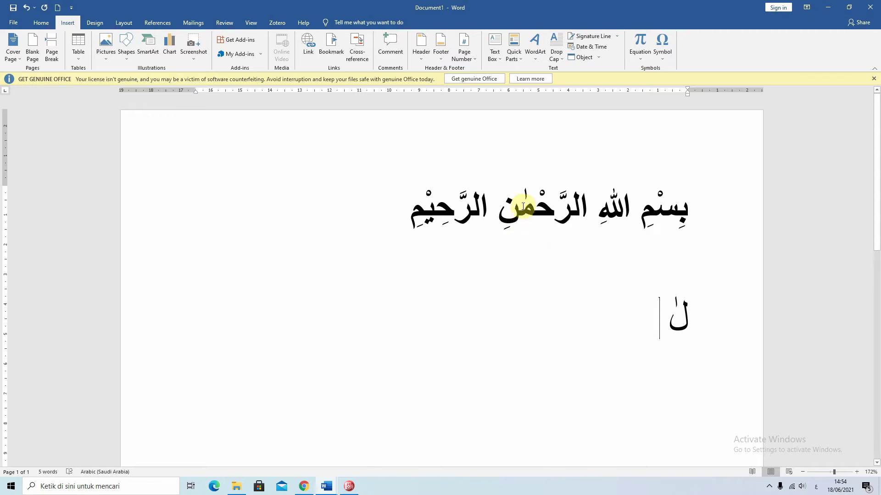
Add a space and the letter ب after the lone ل on the second line.
{"action": "left_click_drag", "start_coordinate": [523, 211], "coordinate": [533, 203]}
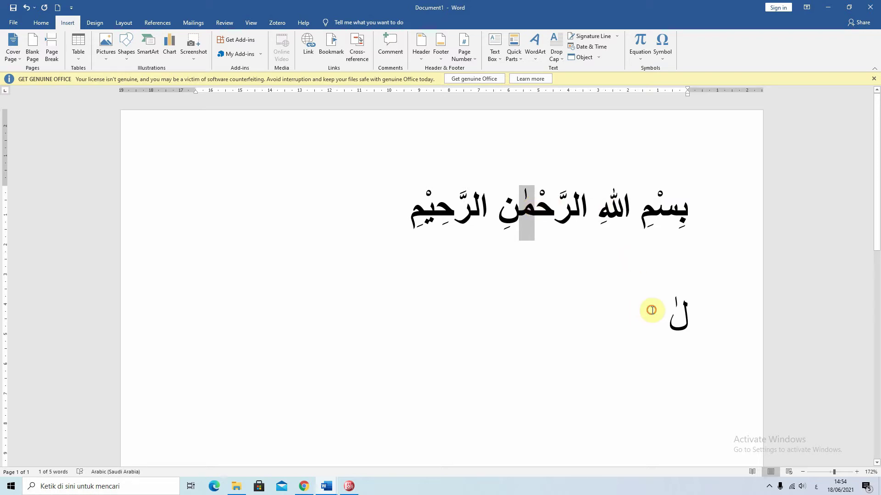
{"action": "left_click_drag", "start_coordinate": [651, 310], "coordinate": [701, 310]}
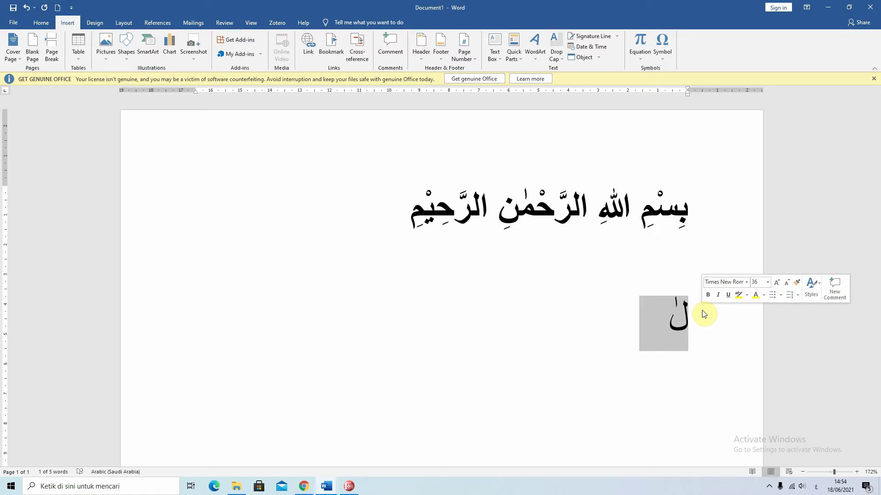
{"action": "left_click", "coordinate": [641, 339]}
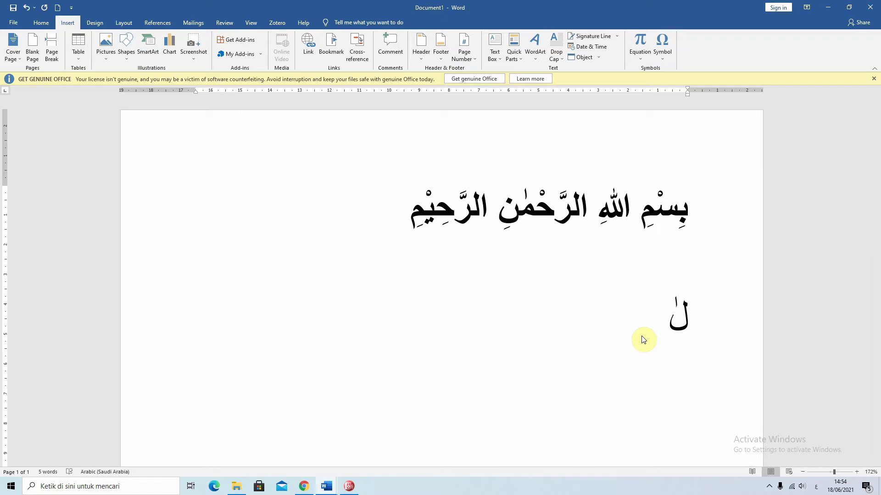
{"action": "type", "text": " ب"}
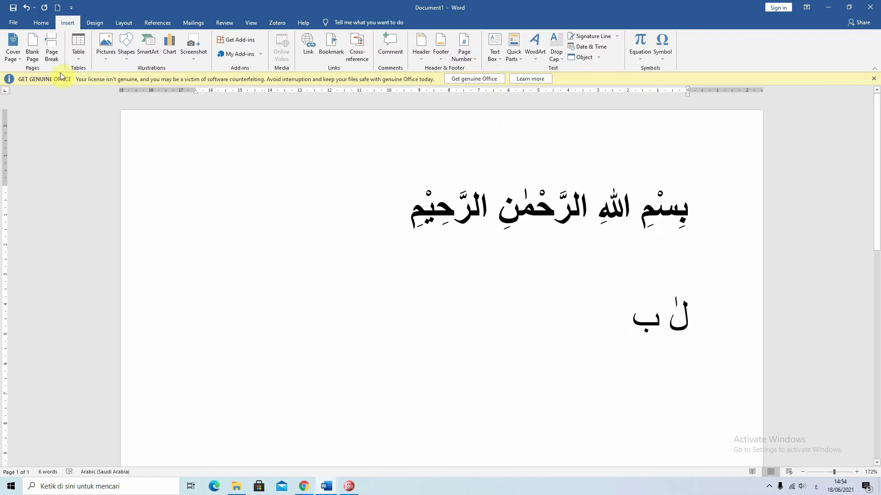
Show the Symbol quick list from the Insert tab.
{"action": "left_click", "coordinate": [37, 25]}
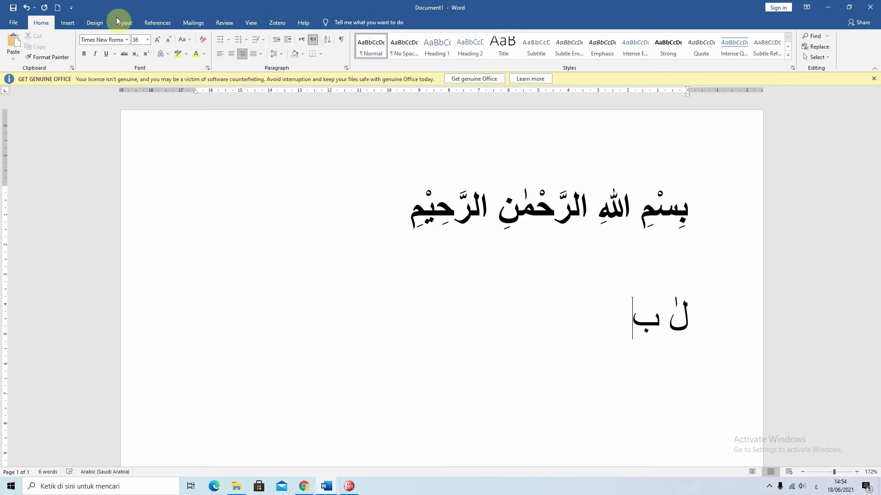
{"action": "left_click", "coordinate": [65, 26]}
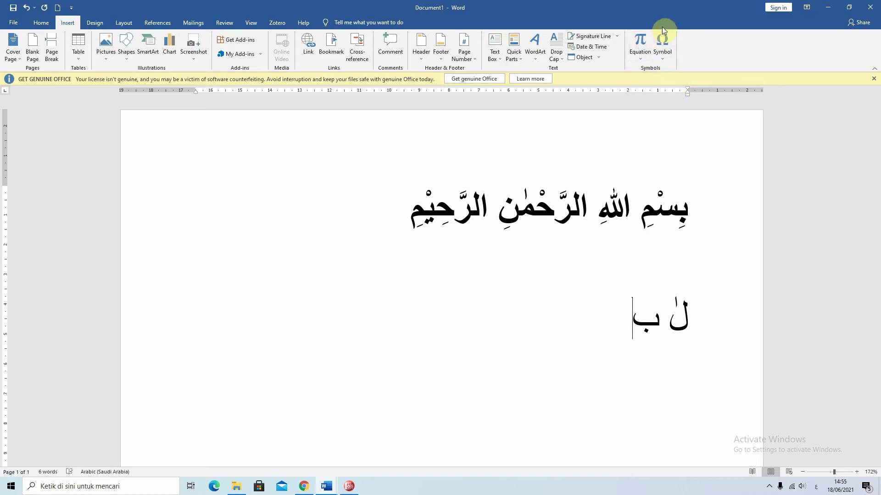
{"action": "left_click", "coordinate": [661, 64]}
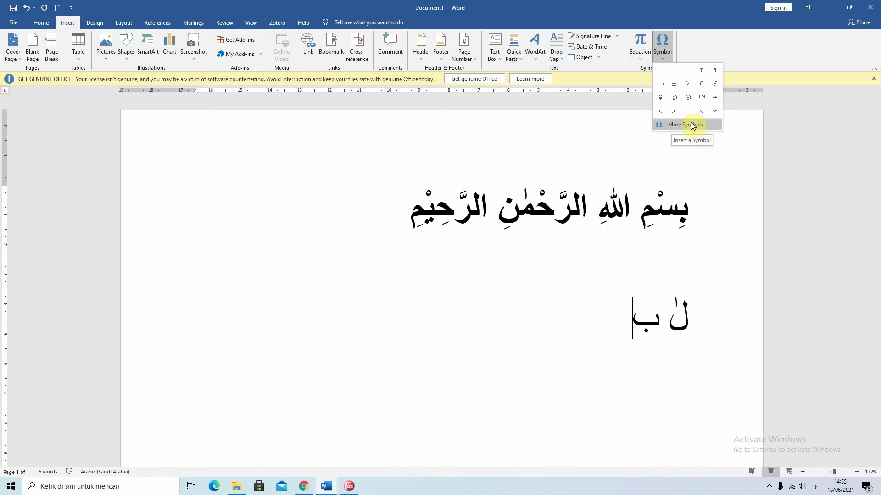
Open More Symbols and shrink the Symbol dialog narrower and shorter.
{"action": "left_click", "coordinate": [690, 124]}
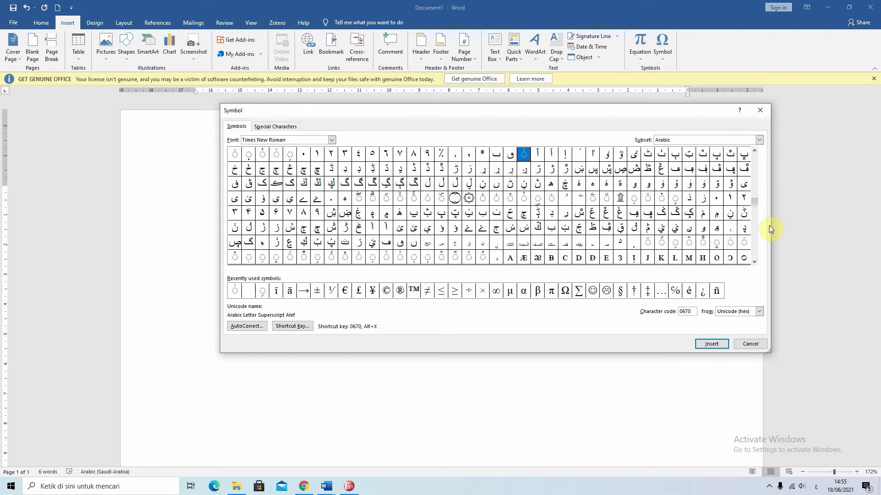
{"action": "left_click_drag", "start_coordinate": [770, 225], "coordinate": [590, 245]}
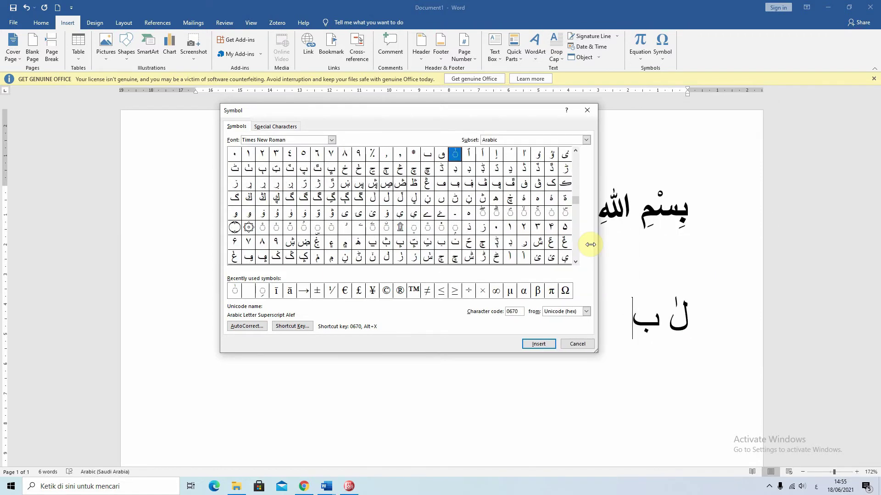
{"action": "left_click_drag", "start_coordinate": [221, 232], "coordinate": [321, 235]}
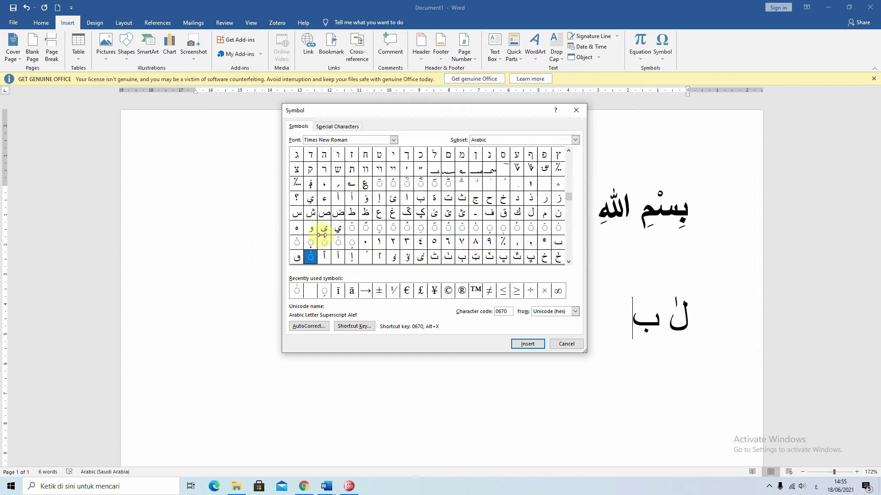
{"action": "left_click_drag", "start_coordinate": [438, 351], "coordinate": [440, 265]}
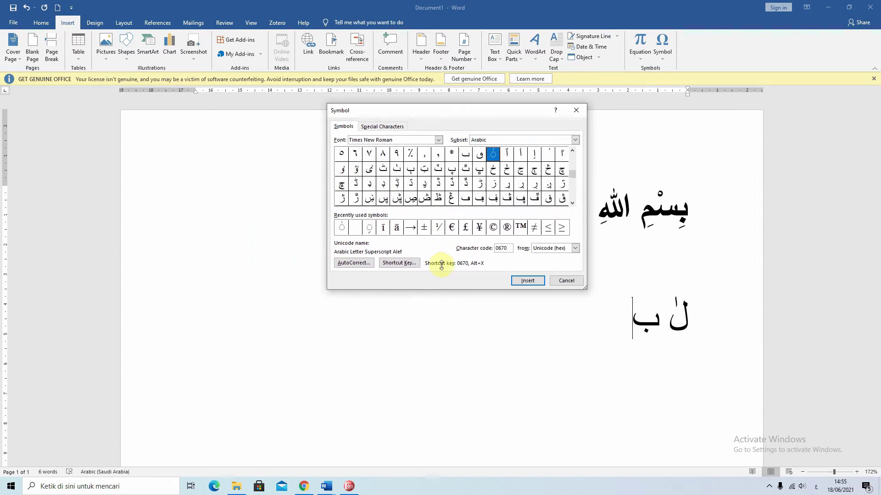
Set the subset to Armenian and enlarge the Symbol dialog to show more rows.
{"action": "left_click", "coordinate": [575, 140]}
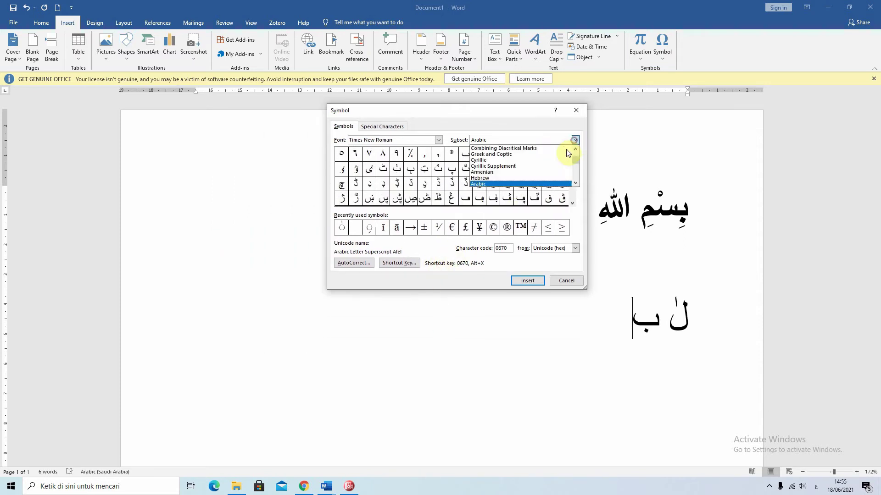
{"action": "left_click", "coordinate": [542, 172]}
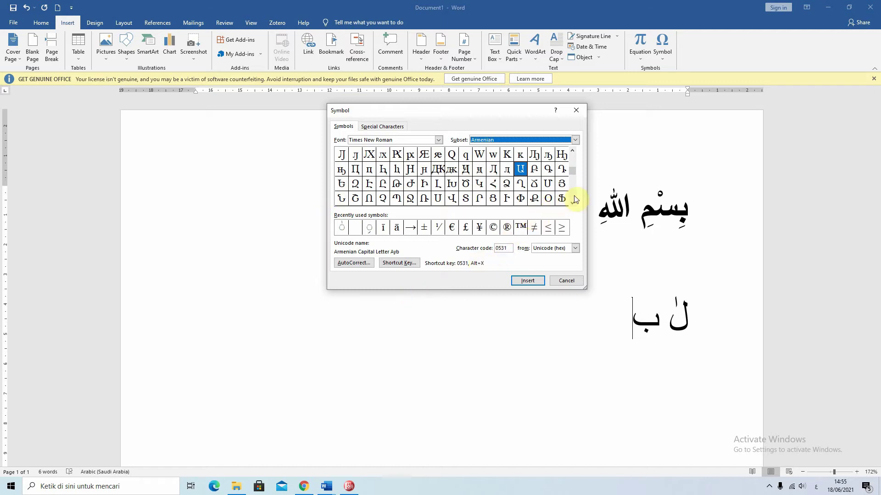
{"action": "left_click_drag", "start_coordinate": [587, 198], "coordinate": [777, 194]}
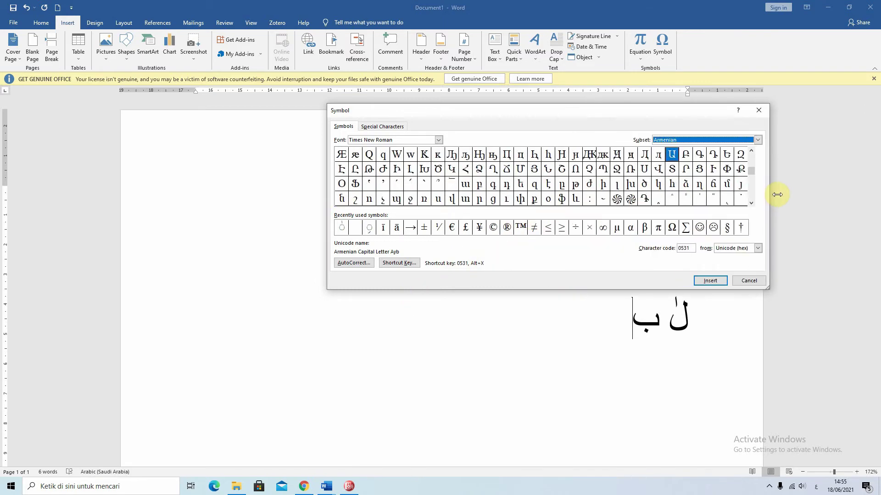
{"action": "left_click_drag", "start_coordinate": [327, 195], "coordinate": [118, 197]}
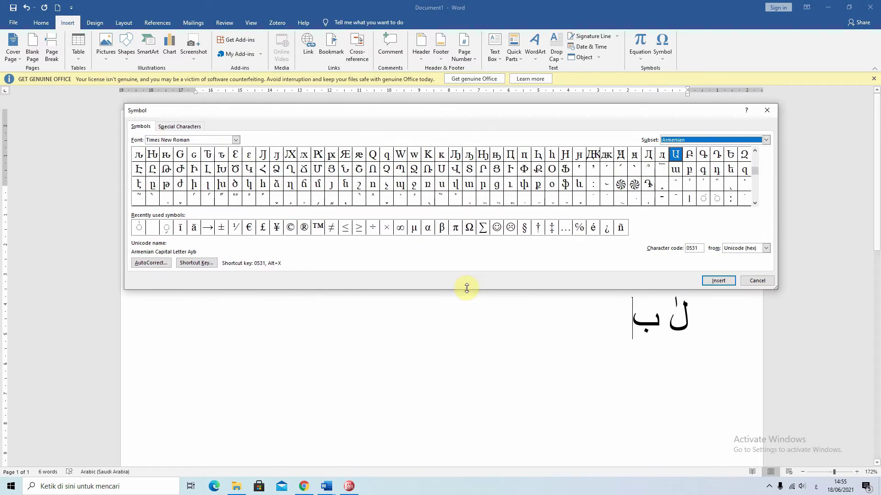
{"action": "left_click_drag", "start_coordinate": [467, 289], "coordinate": [457, 421]}
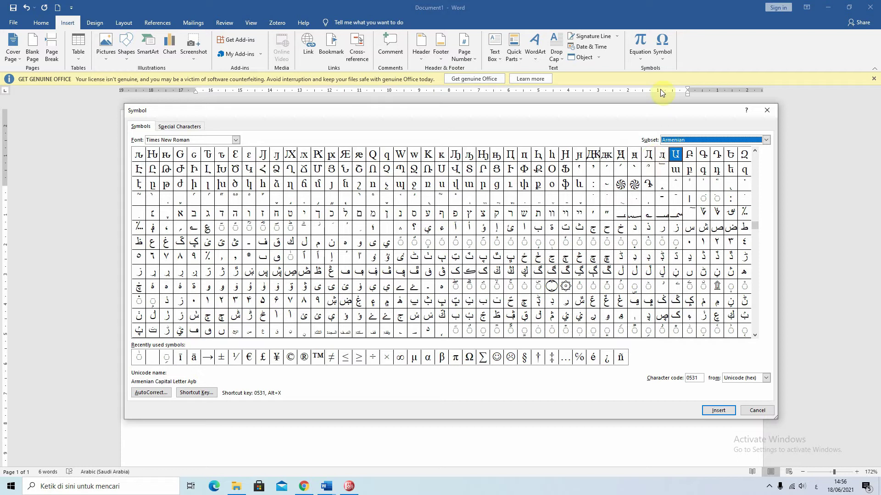
Switch the subset to Arabic and select Arabic Letter Superscript Alef (0670).
{"action": "left_click", "coordinate": [766, 140]}
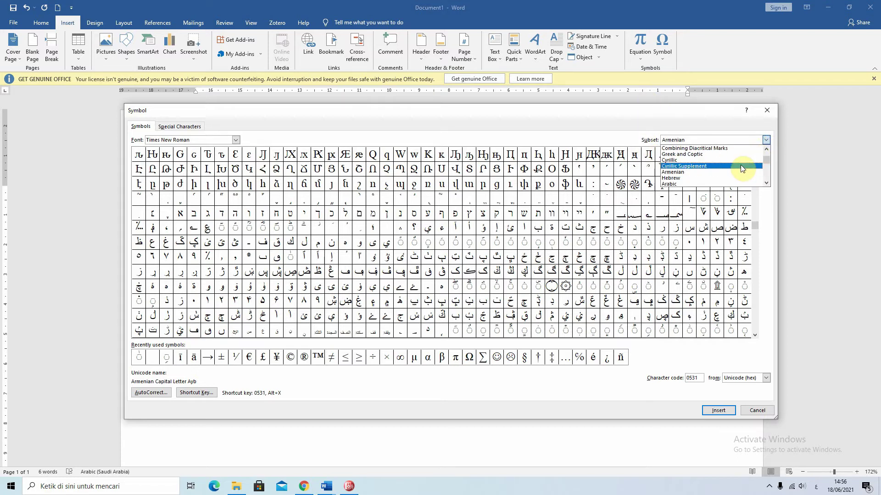
{"action": "left_click", "coordinate": [716, 183]}
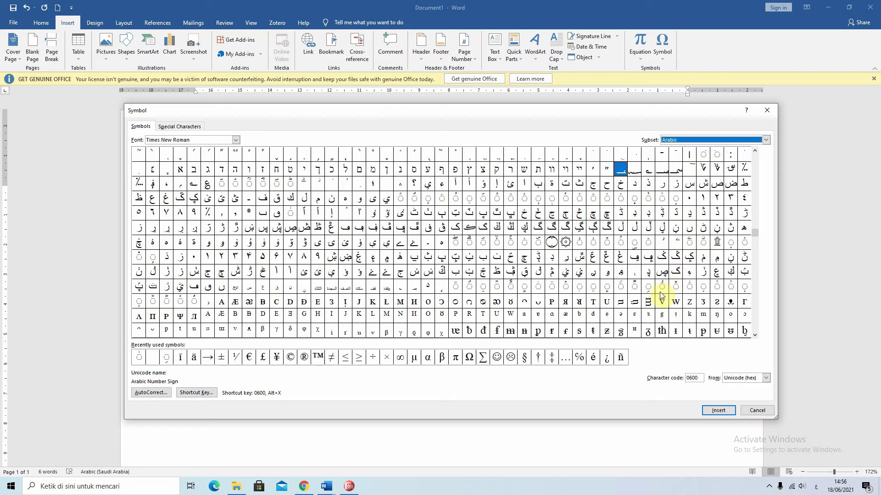
{"action": "left_click", "coordinate": [290, 214]}
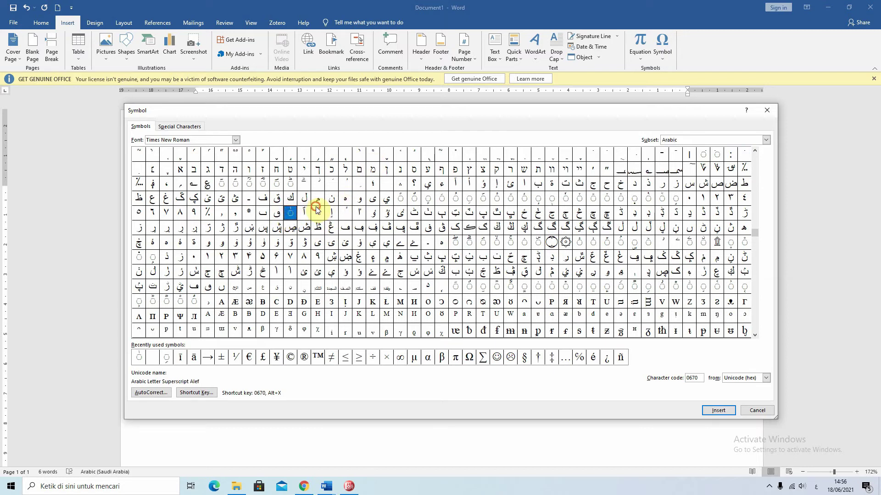
{"action": "mouse_move", "coordinate": [290, 213]}
{"action": "left_mouse_down"}
{"action": "mouse_move", "coordinate": [389, 208]}
{"action": "mouse_move", "coordinate": [400, 198]}
{"action": "left_mouse_up"}
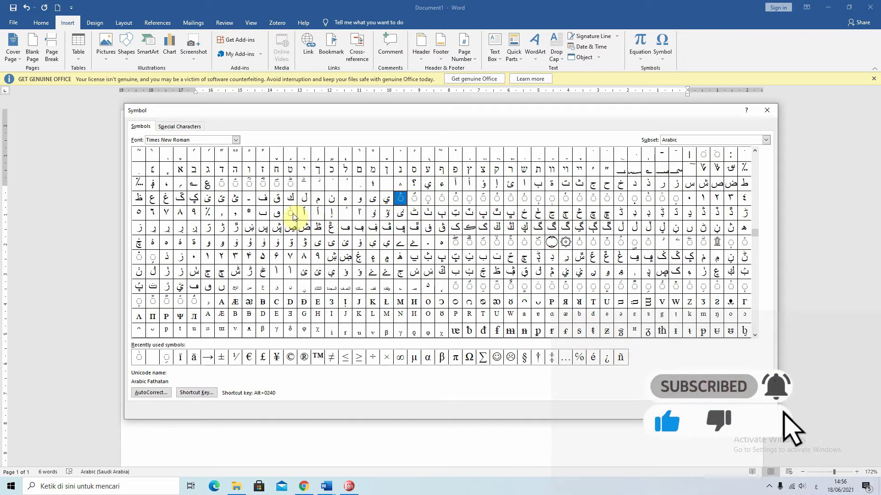
{"action": "left_click", "coordinate": [292, 214]}
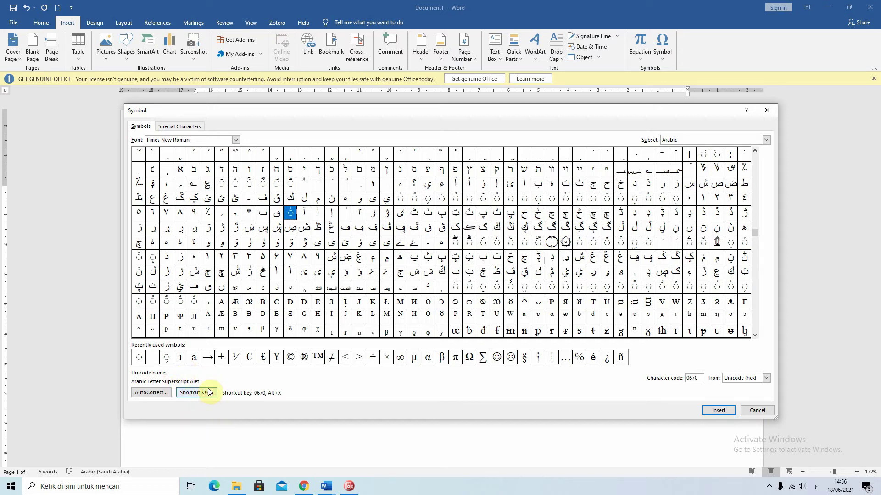
Remove the superscript alef's existing shortcut and assign it Alt+H instead.
{"action": "left_click", "coordinate": [190, 393]}
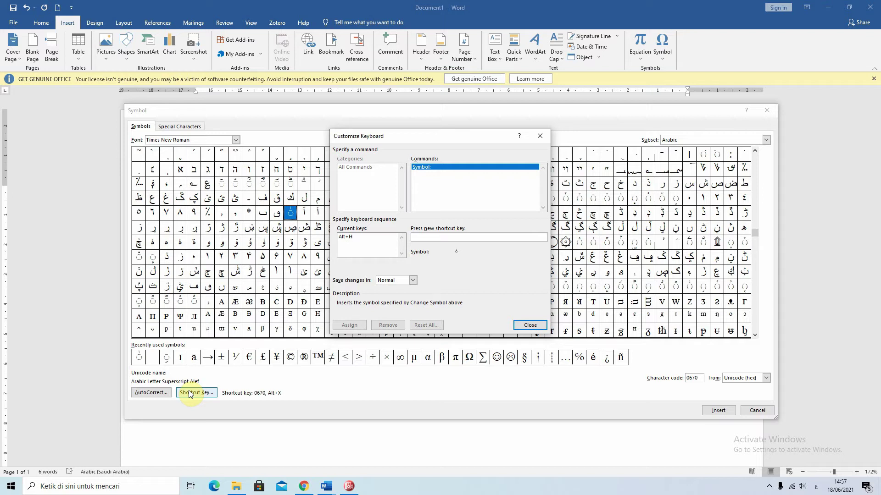
{"action": "left_click", "coordinate": [345, 236]}
{"action": "left_click", "coordinate": [388, 326]}
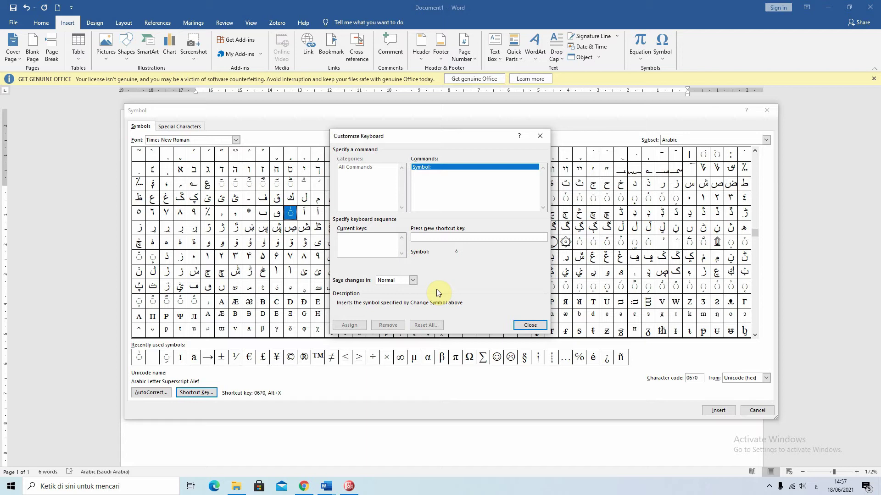
{"action": "left_click", "coordinate": [530, 325]}
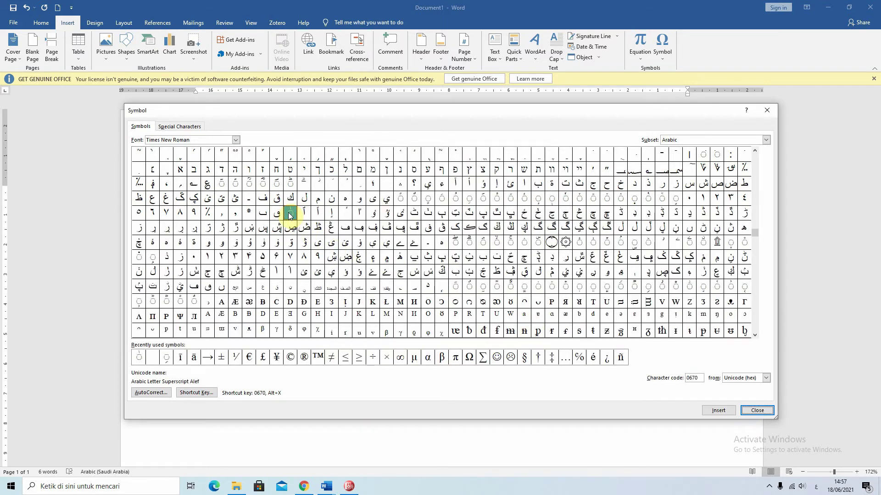
{"action": "left_click", "coordinate": [207, 393]}
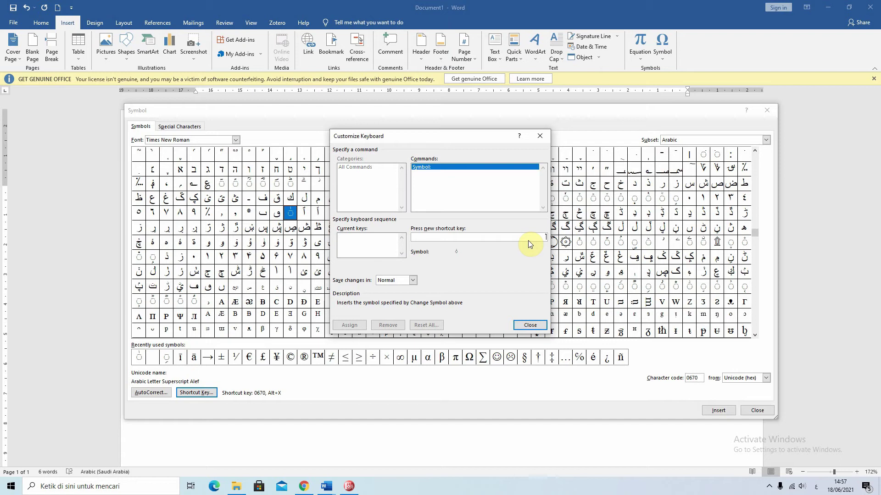
{"action": "key", "text": "alt+h"}
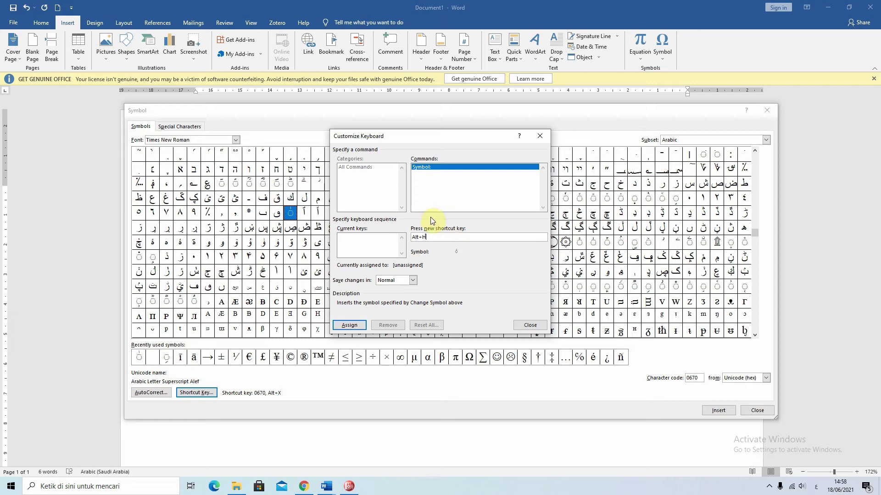
{"action": "left_click", "coordinate": [347, 326]}
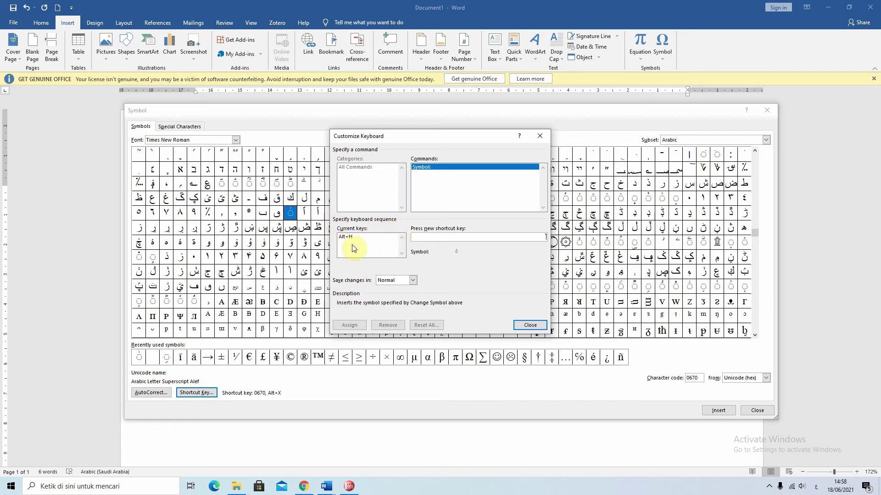
{"action": "left_click", "coordinate": [527, 327]}
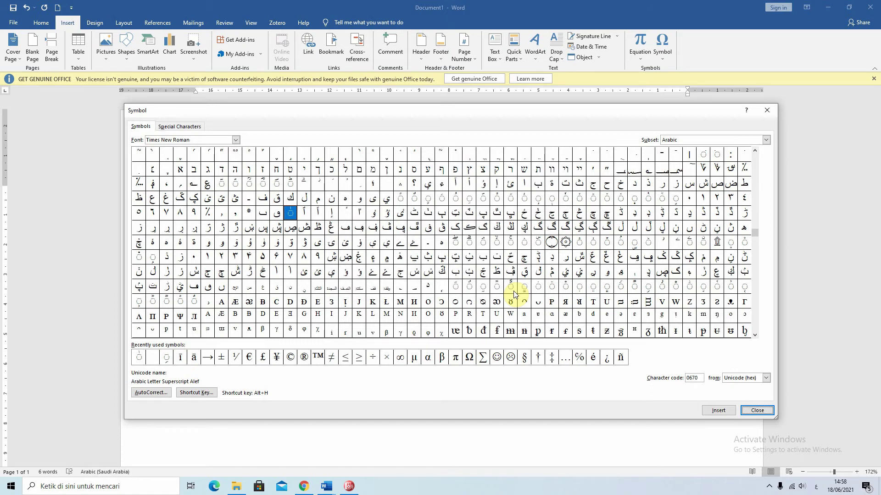
Insert the superscript alef from recent symbols onto ب and close the Symbol dialog.
{"action": "left_click", "coordinate": [140, 359]}
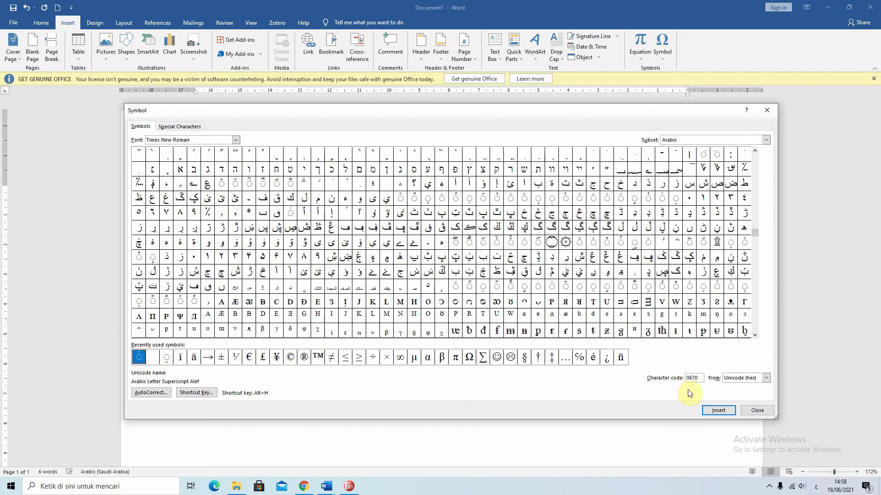
{"action": "left_click", "coordinate": [718, 410]}
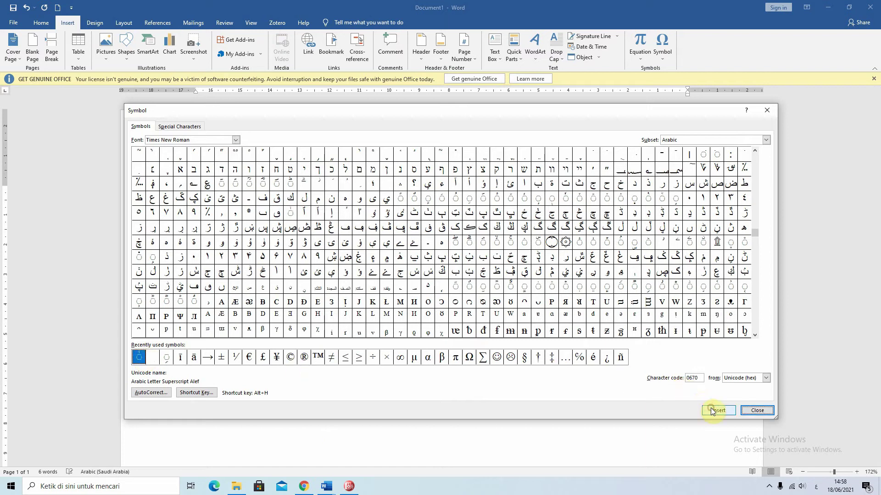
{"action": "left_click", "coordinate": [771, 411]}
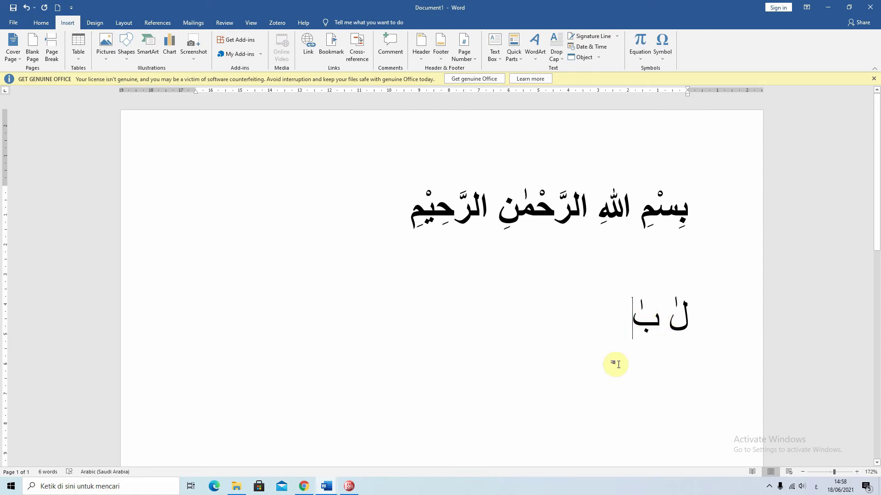
Type م with a superscript alef via Alt+H, followed by ب.
{"action": "type", "text": " م"}
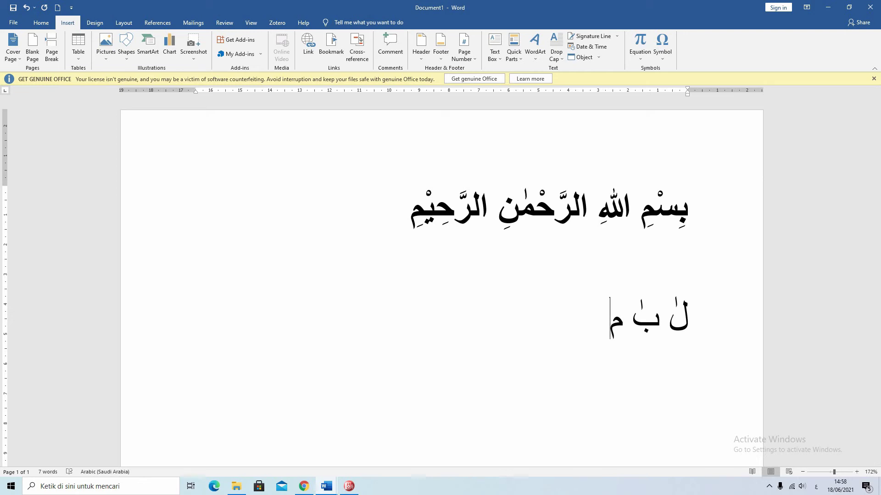
{"action": "type", "text": "ٰ"}
{"action": "type", "text": " ب"}
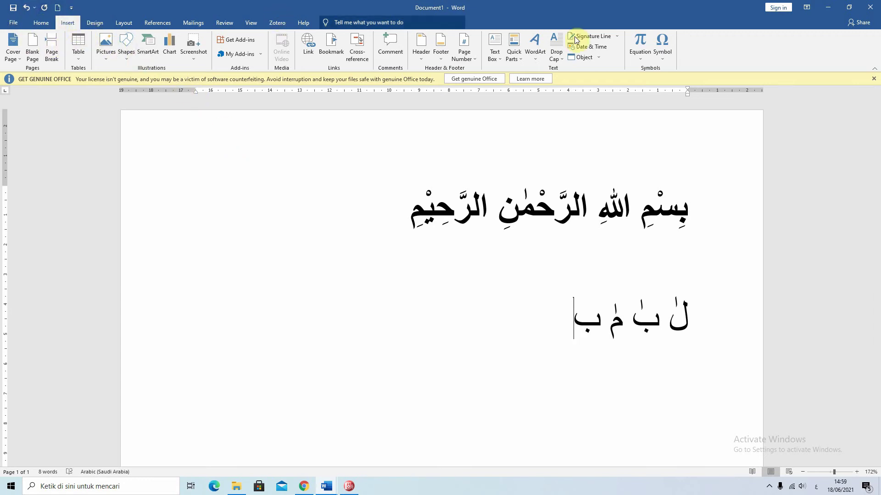
Reopen the full Symbol dialog through Symbol > More Symbols.
{"action": "left_click", "coordinate": [665, 60]}
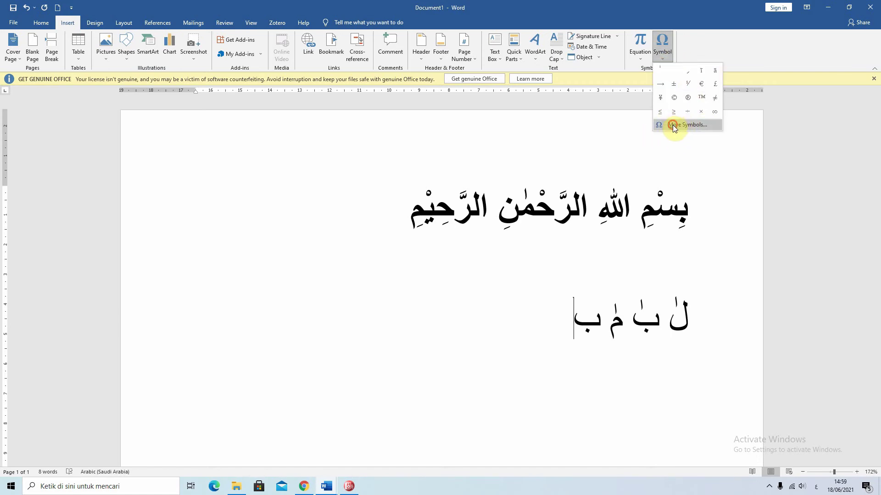
{"action": "left_click", "coordinate": [672, 124]}
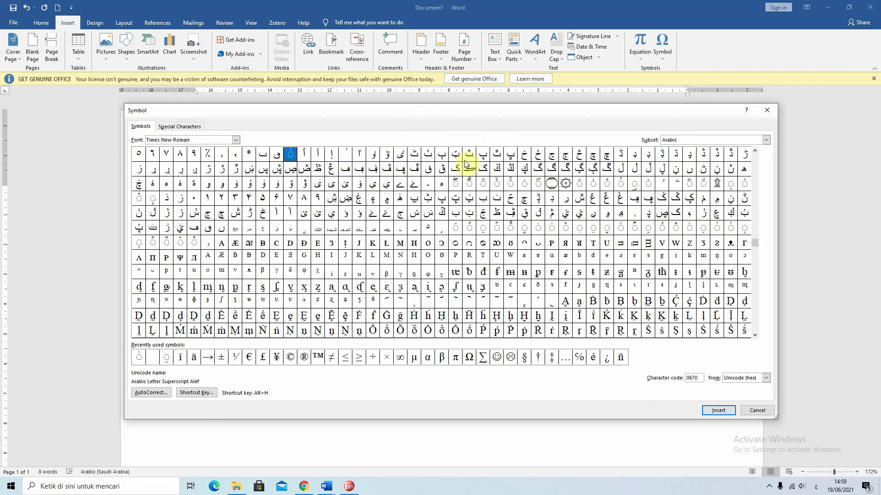
Set the subset to Arabic and select Arabic Subscript Alef (0656).
{"action": "left_click_drag", "start_coordinate": [756, 242], "coordinate": [753, 155]}
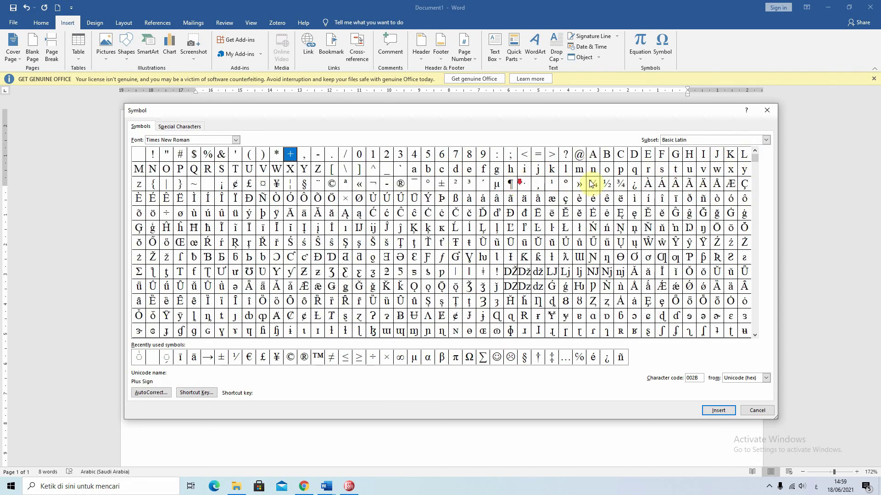
{"action": "scroll", "coordinate": [755, 163], "scroll_direction": "down", "scroll_amount": 1}
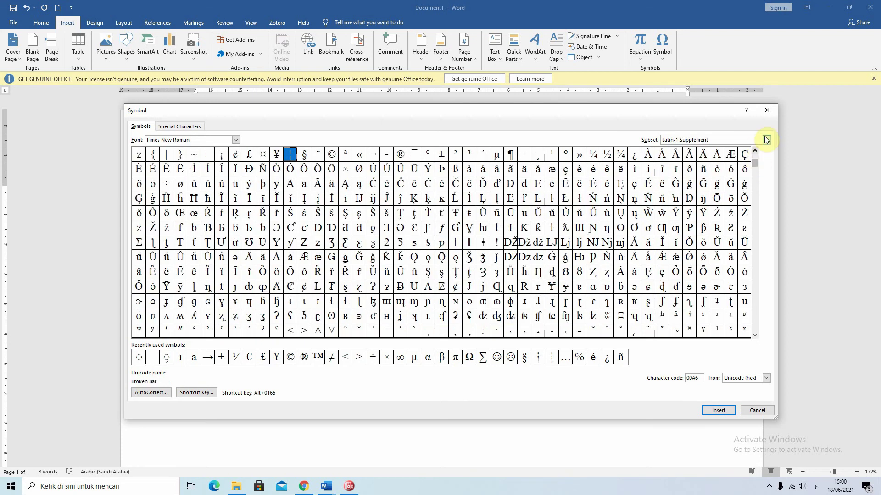
{"action": "left_click", "coordinate": [766, 140]}
{"action": "scroll", "coordinate": [716, 170], "scroll_direction": "down", "scroll_amount": 2}
{"action": "left_click", "coordinate": [680, 184]}
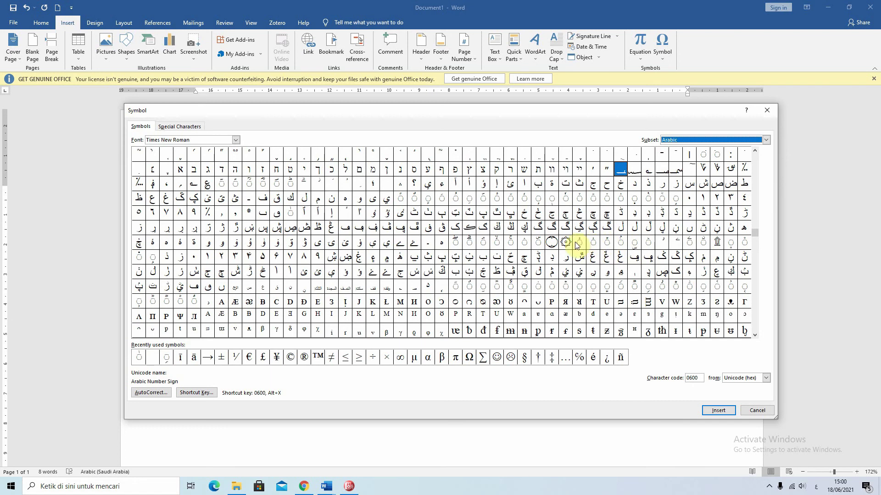
{"action": "left_click", "coordinate": [554, 200]}
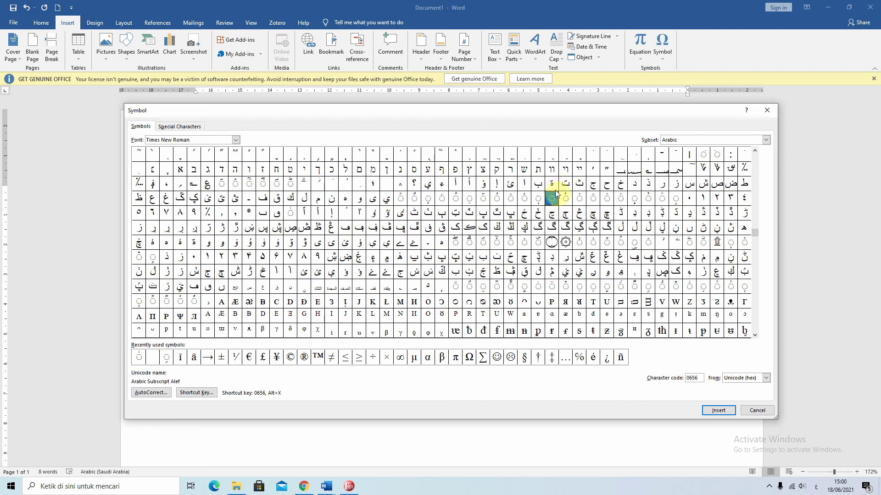
{"action": "key", "text": "Right"}
{"action": "left_click", "coordinate": [553, 200]}
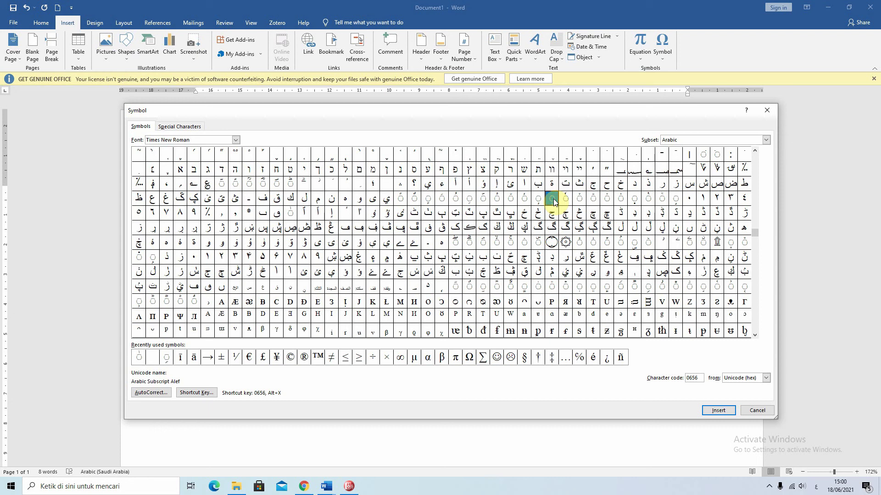
Assign Alt+J as the keyboard shortcut for Arabic Subscript Alef.
{"action": "left_click", "coordinate": [196, 393]}
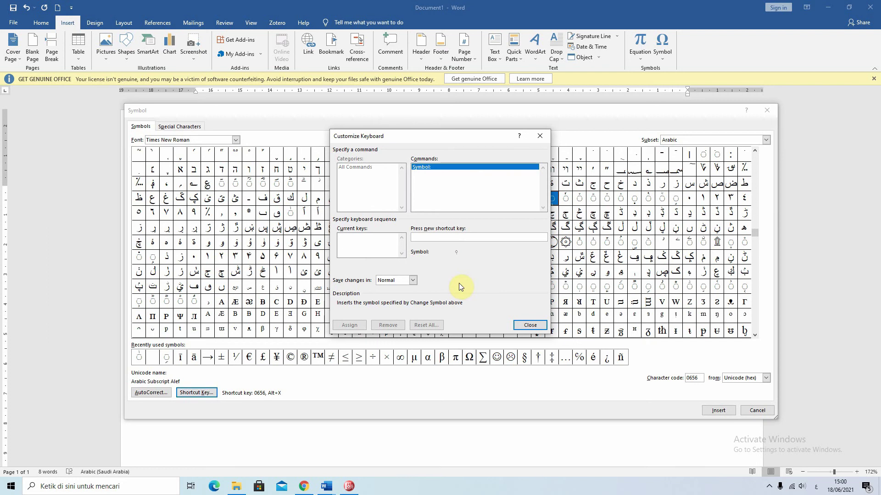
{"action": "key", "text": "alt+j"}
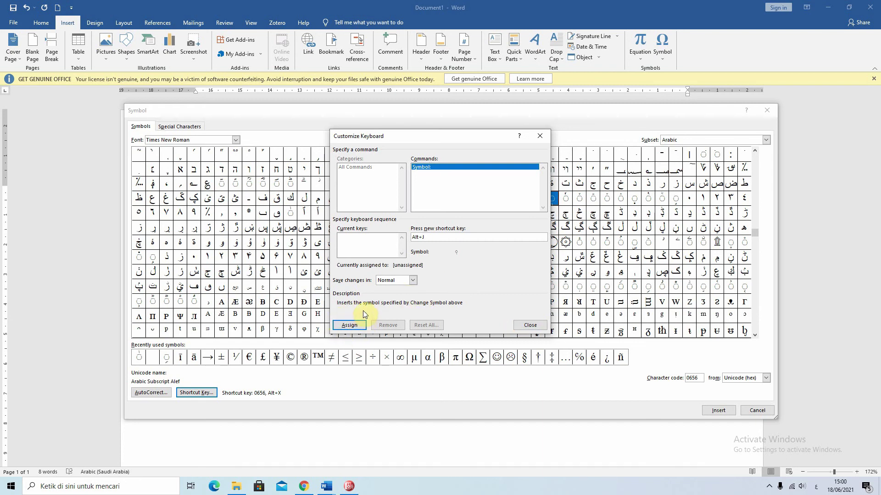
{"action": "left_click", "coordinate": [353, 326]}
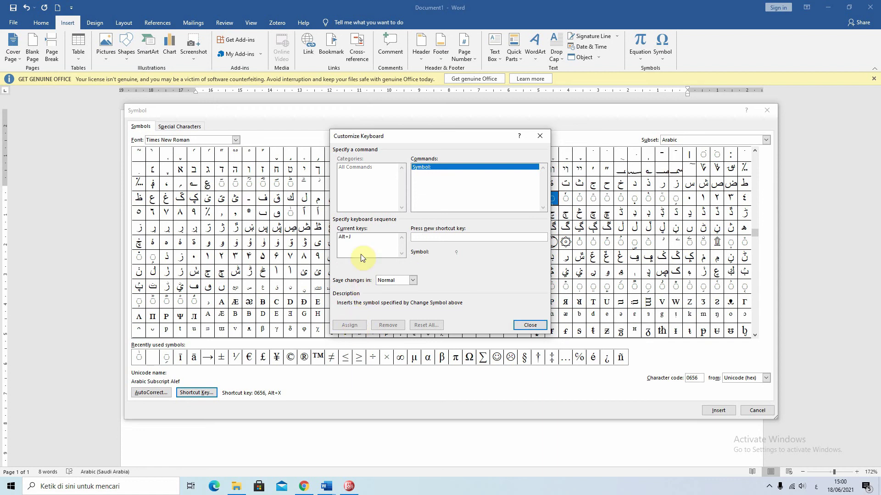
{"action": "left_click", "coordinate": [530, 326]}
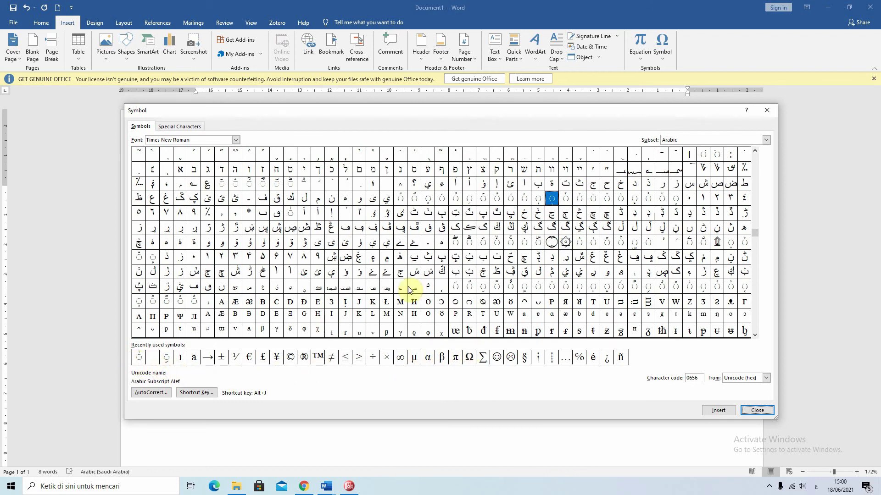
Insert the subscript alef under the last ب and close the Symbol dialog.
{"action": "left_click", "coordinate": [714, 411]}
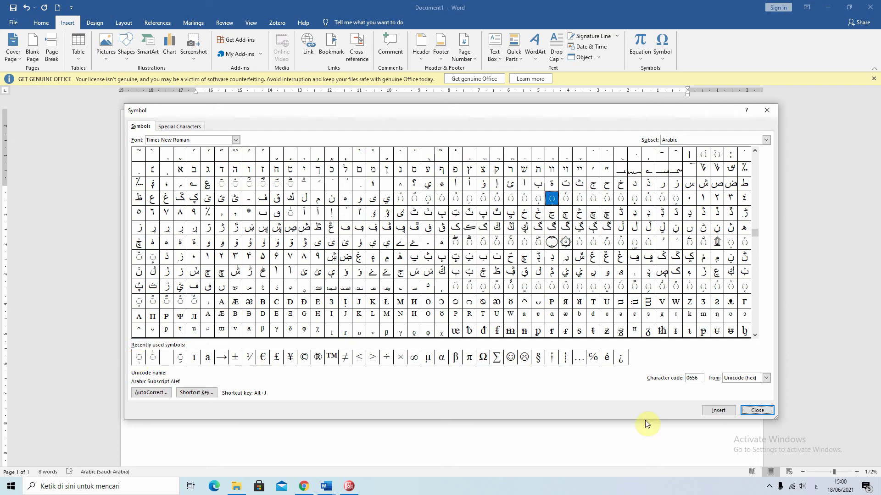
{"action": "left_click", "coordinate": [138, 356]}
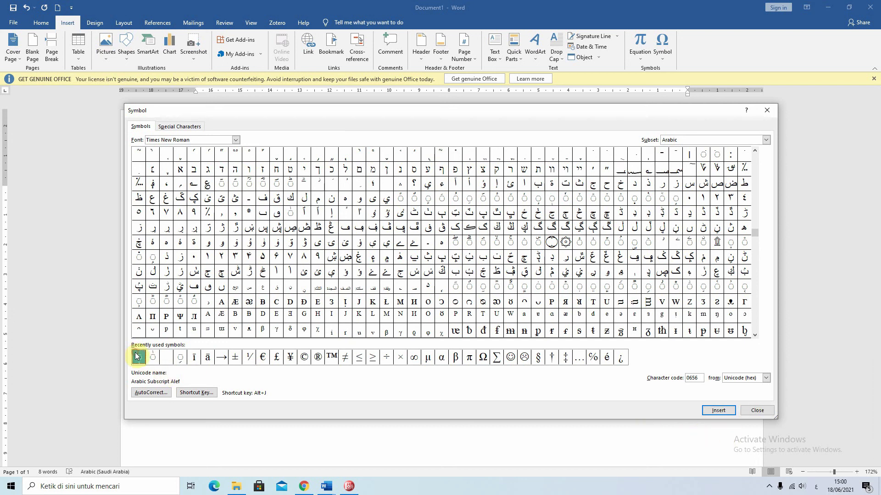
{"action": "left_click", "coordinate": [713, 415]}
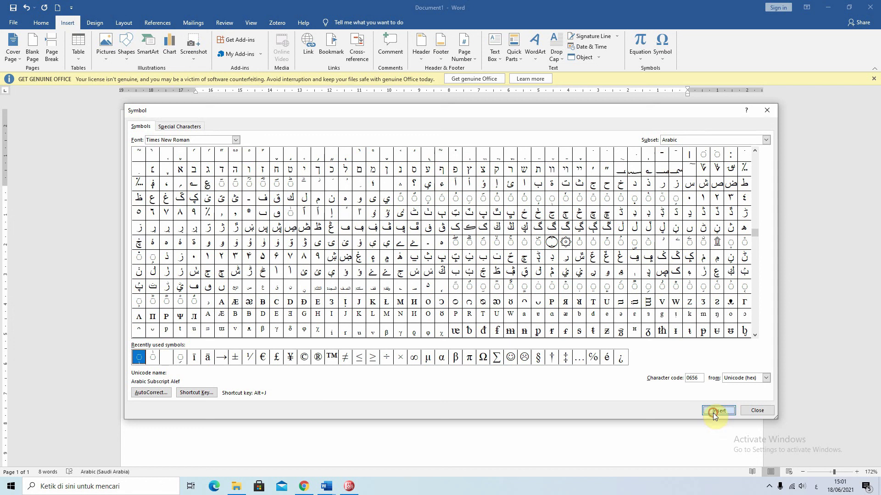
{"action": "left_click", "coordinate": [757, 410]}
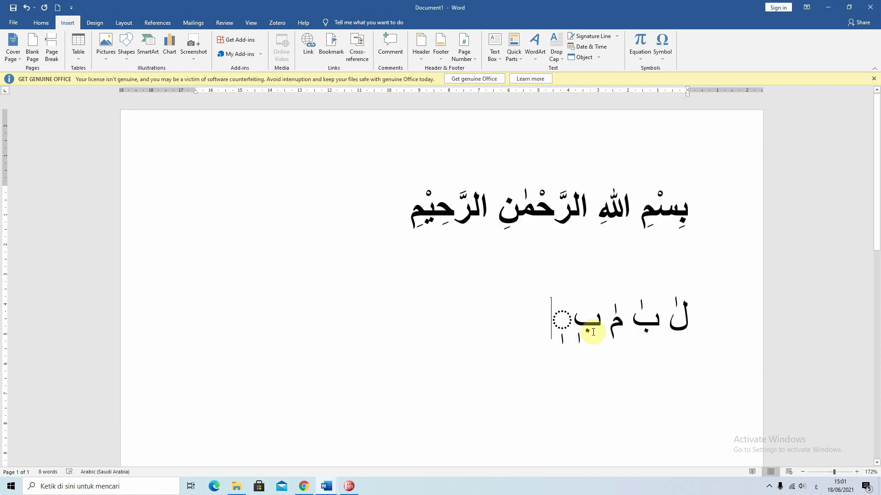
Delete the stray dotted circle, then add ل with subscript alef and ل with superscript alef.
{"action": "key", "text": "BackSpace"}
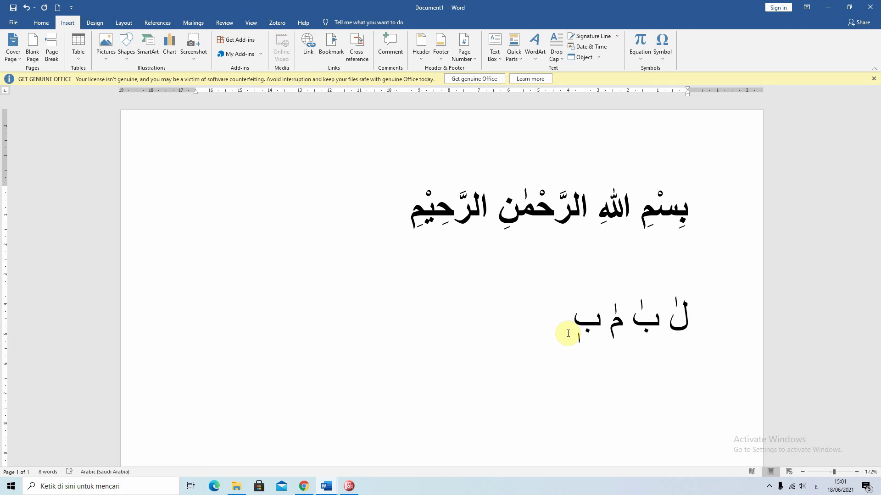
{"action": "type", "text": "ل"}
{"action": "type", "text": "ل"}
{"action": "type", "text": "ٰ"}
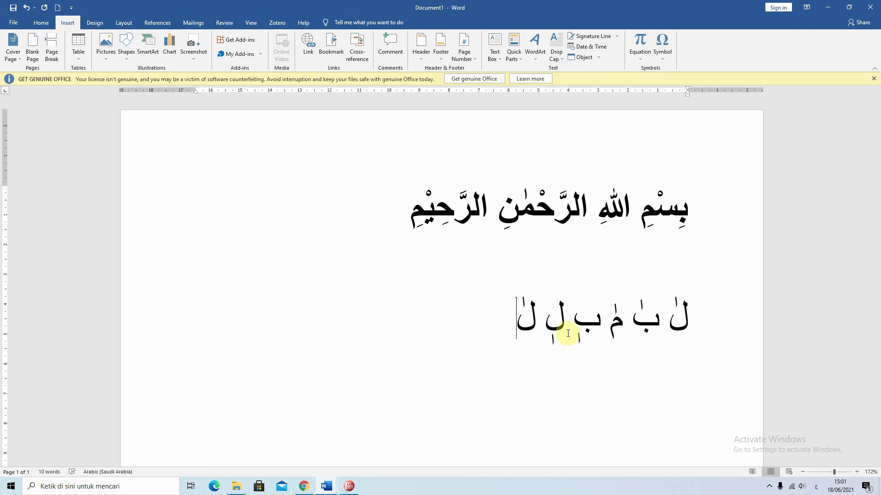